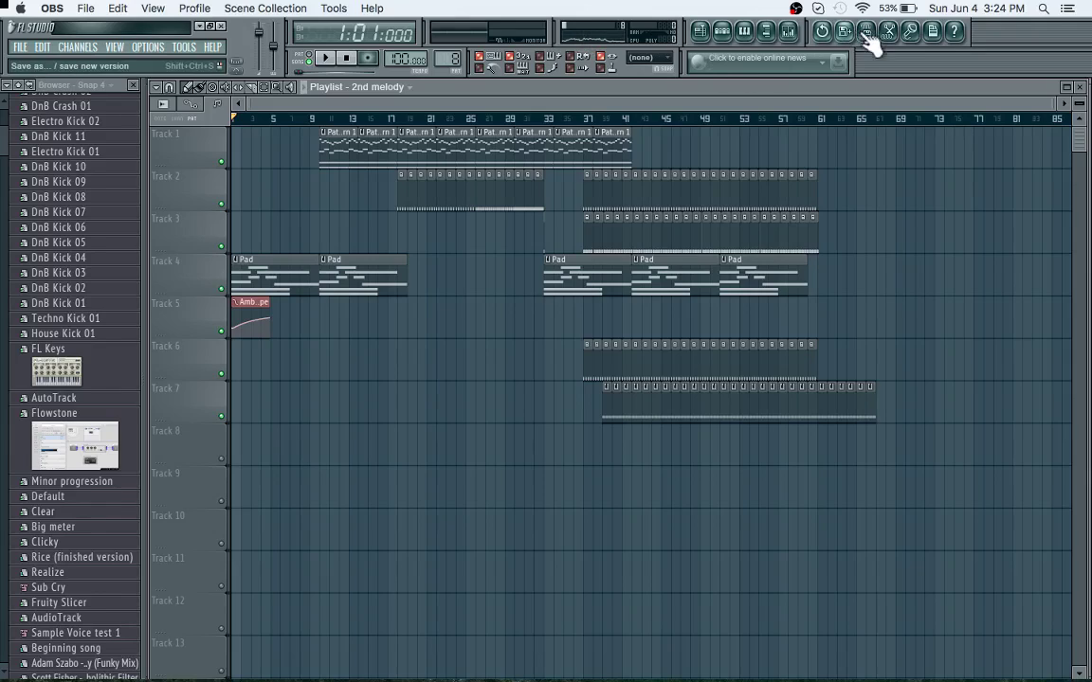
Play the song arrangement and inspect the CRASH!!!!! BOOM EXPLOSIONS pattern in the step sequencer
left_click(873, 85)
key("space")
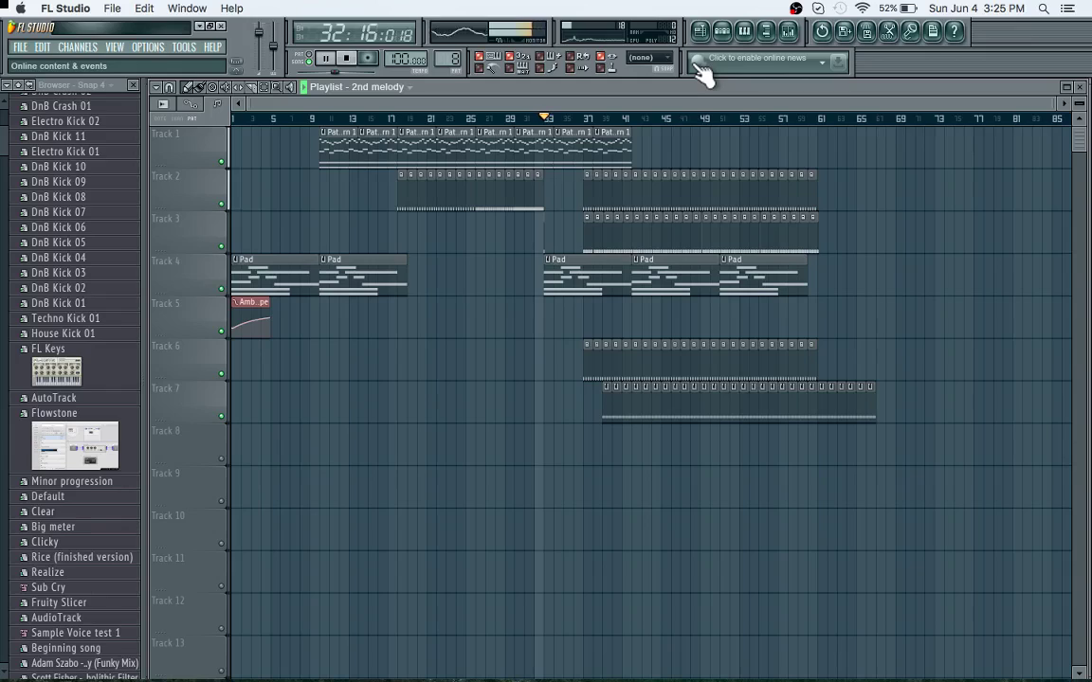
left_click(743, 34)
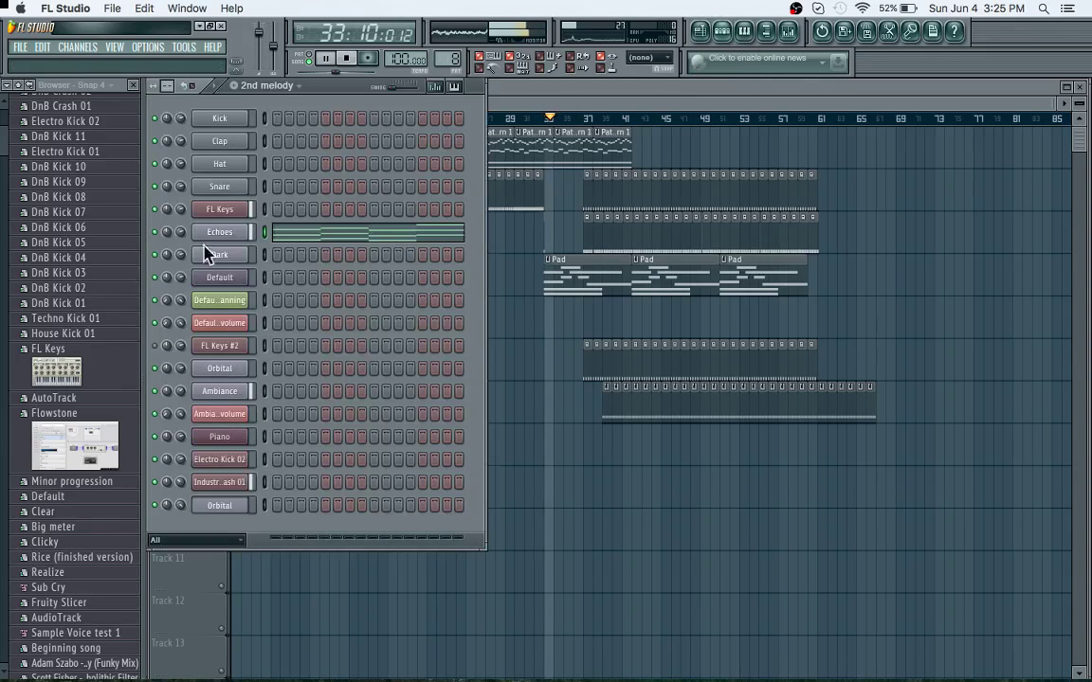
left_click(289, 85)
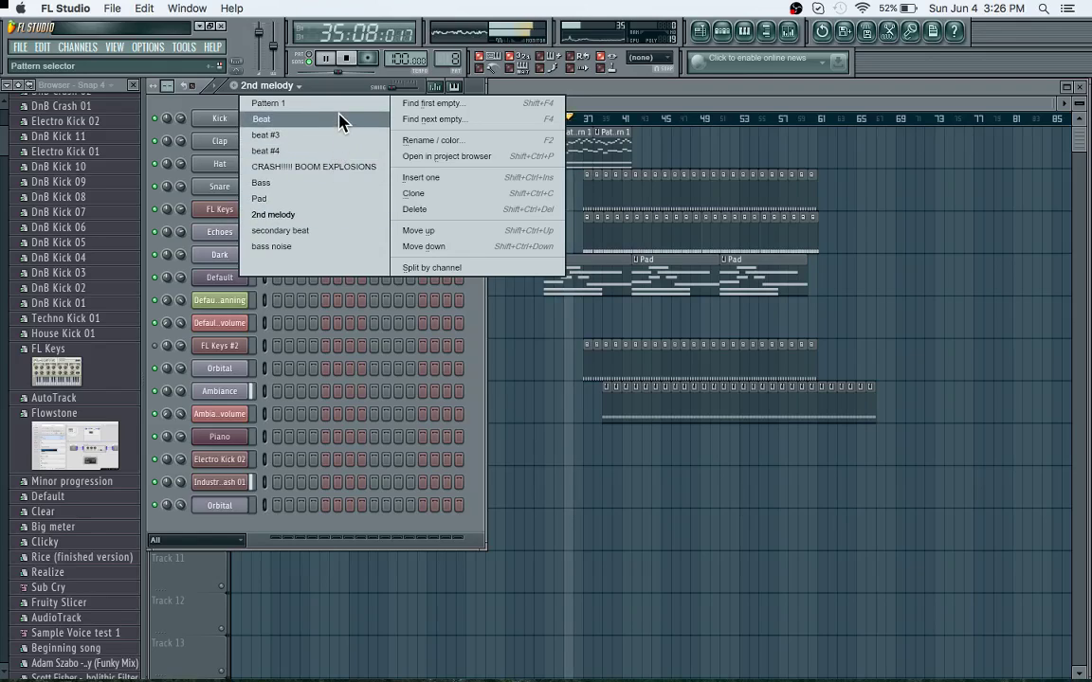
left_click(333, 167)
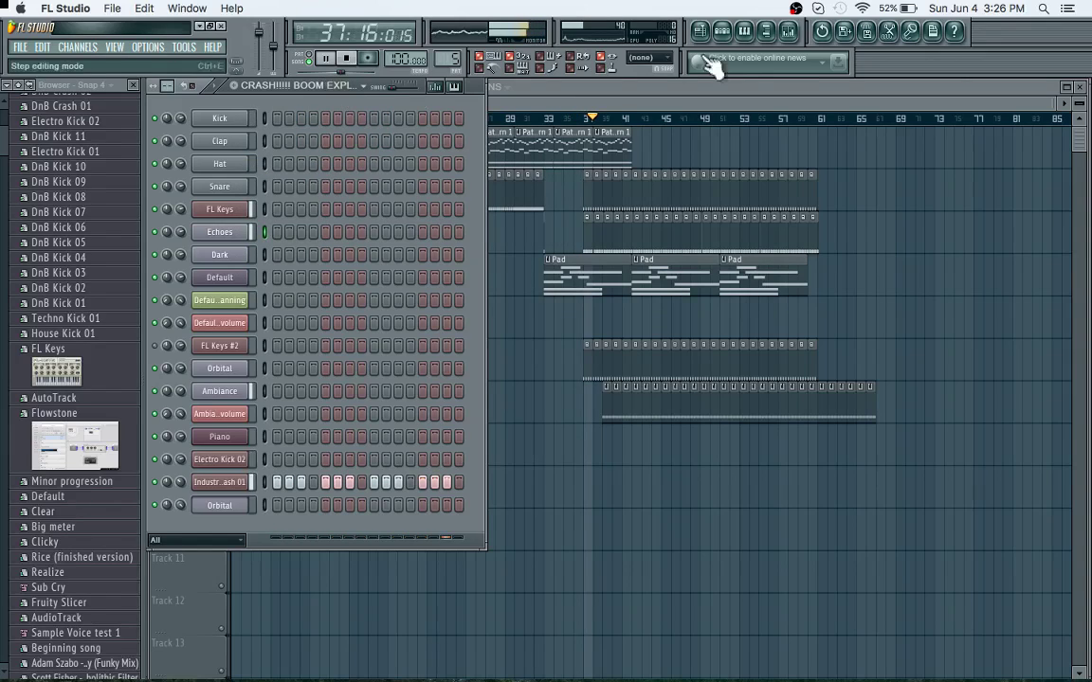
Switch to the bass noise pattern and examine its Orbital notes in the piano roll
left_click(255, 92)
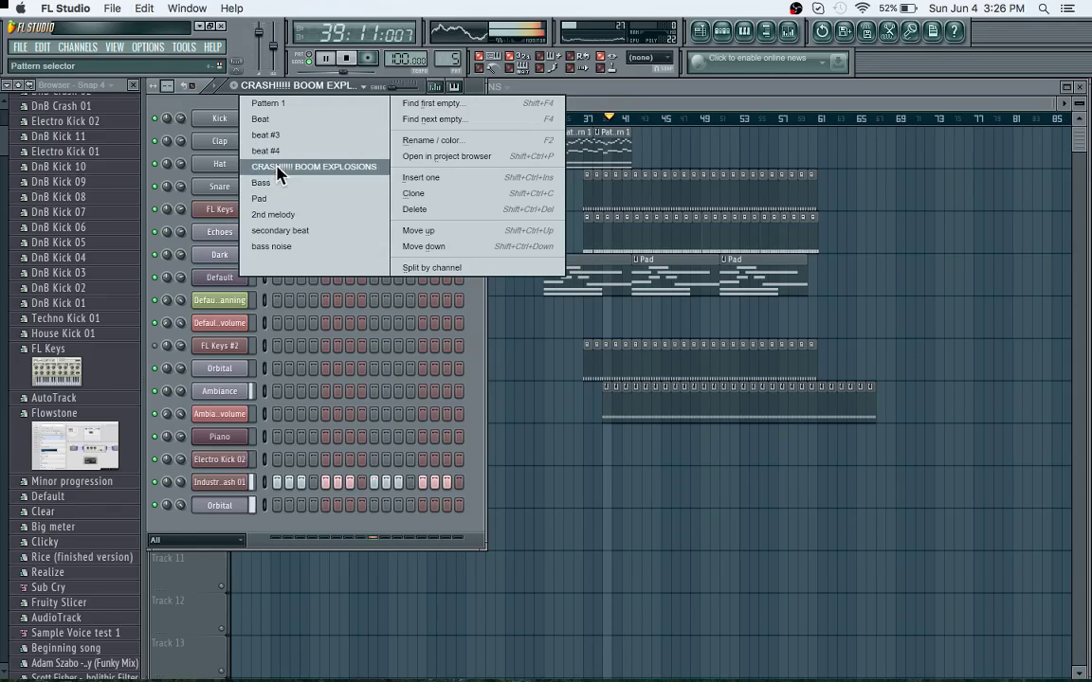
left_click(290, 247)
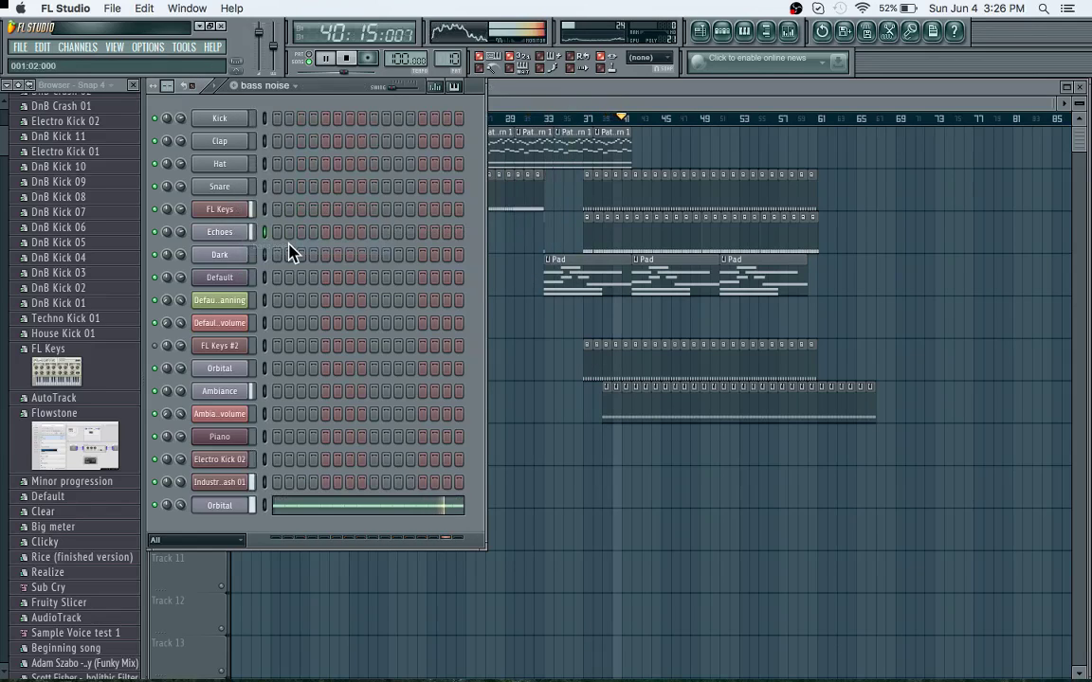
left_click(361, 513)
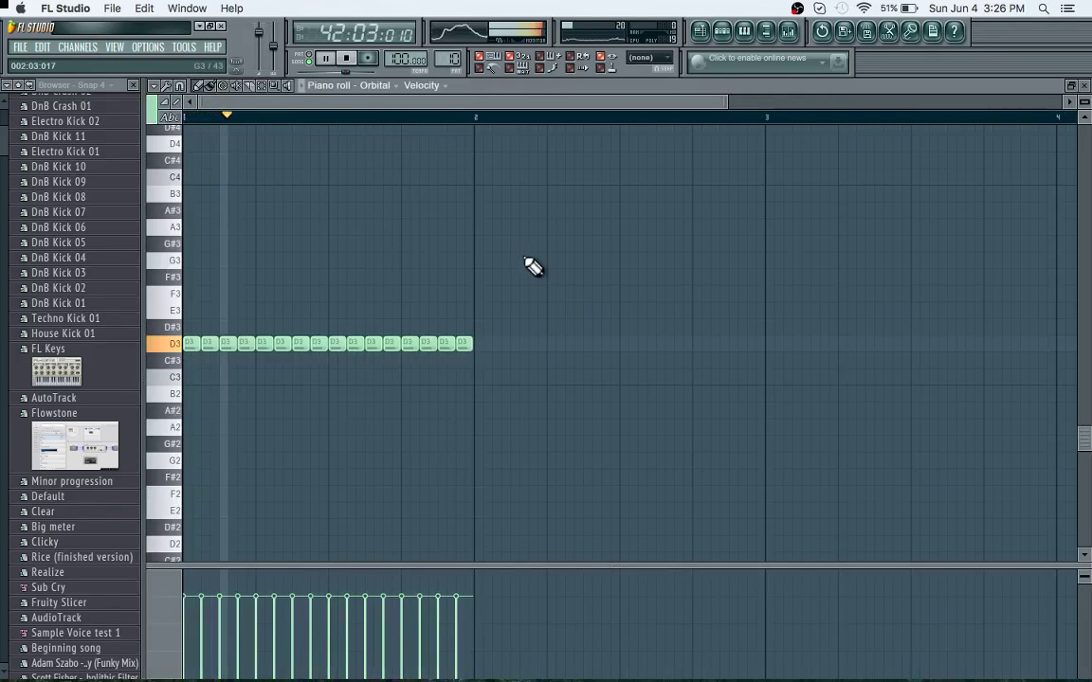
Return to the playlist, review the arrangement from bar 47 to the end, and stop playback
left_click(717, 41)
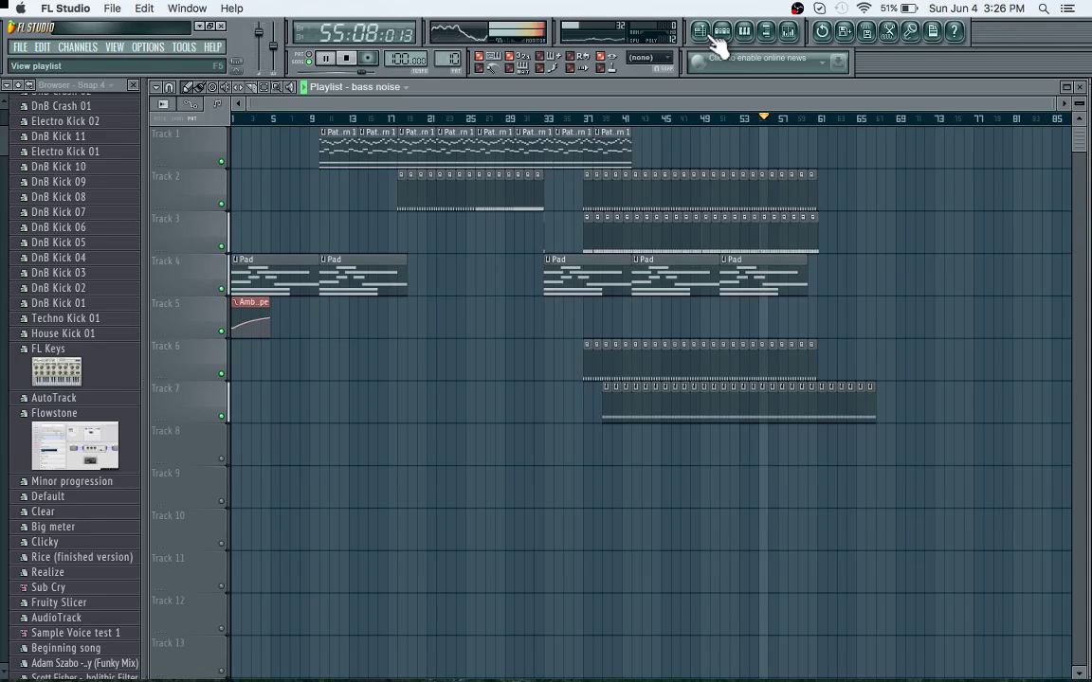
left_click_drag(1056, 109, 379, 155)
left_click_drag(310, 107, 761, 107)
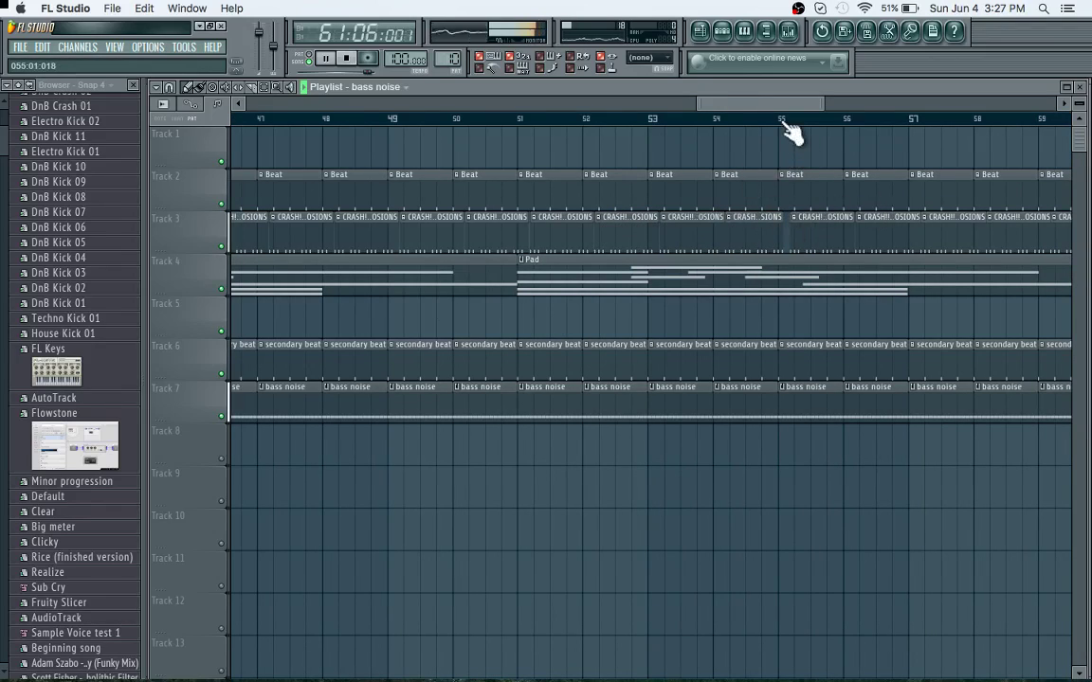
left_click_drag(823, 104, 1026, 101)
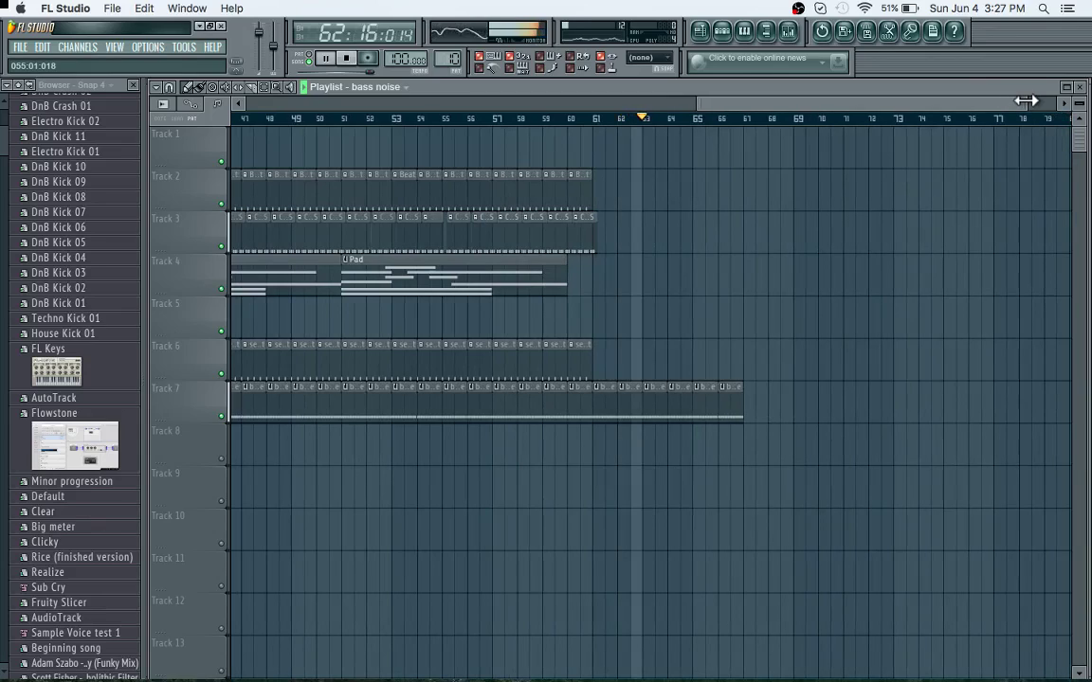
key("space")
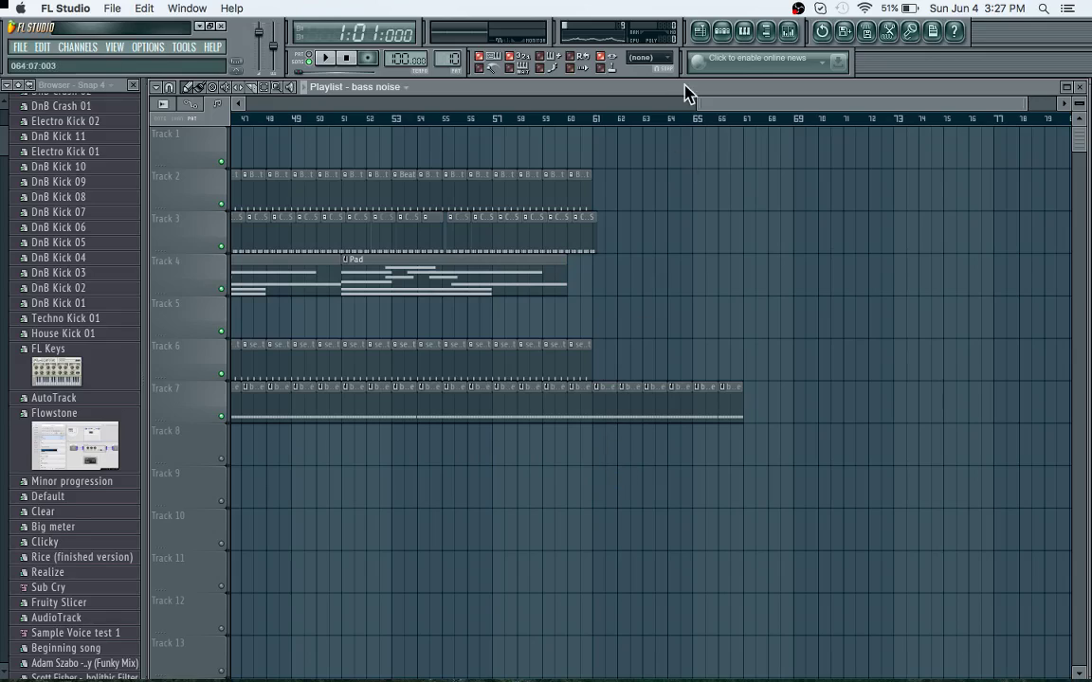
Select the 2nd melody pattern and audition its Echoes chords in the piano roll through all four bars
key("F6")
left_click(269, 87)
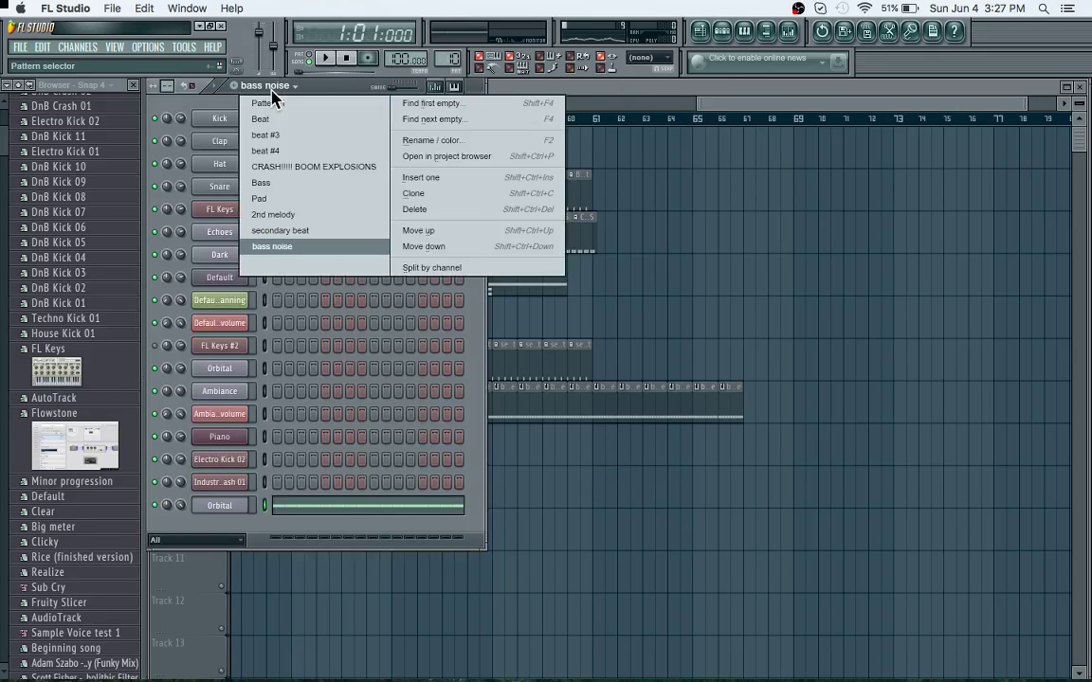
left_click(313, 216)
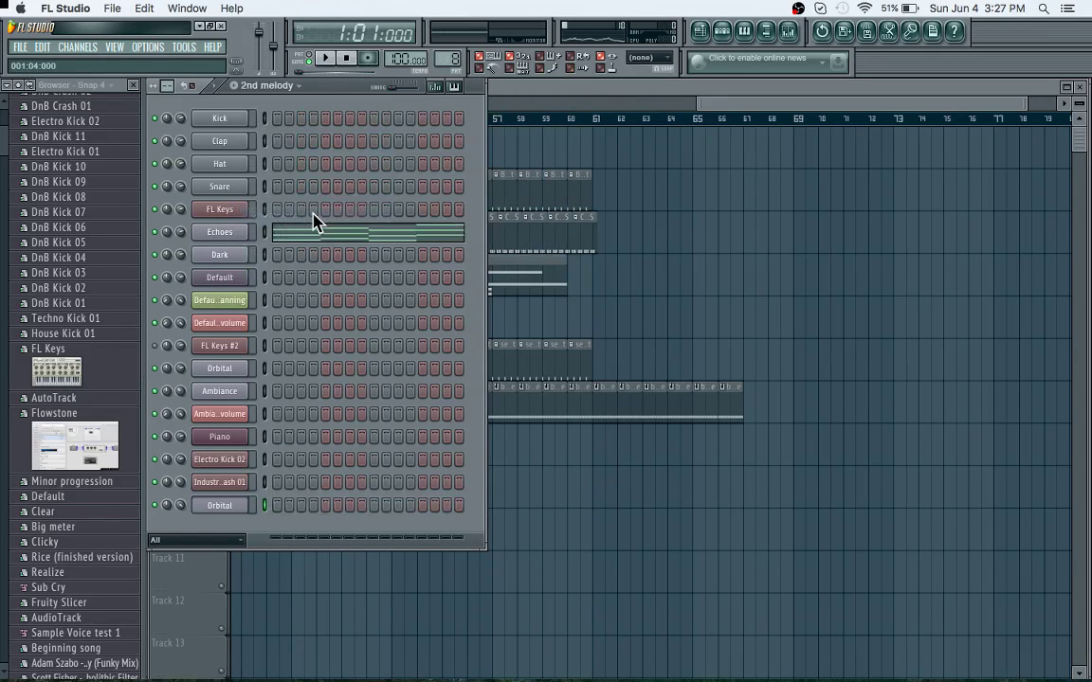
left_click(313, 227)
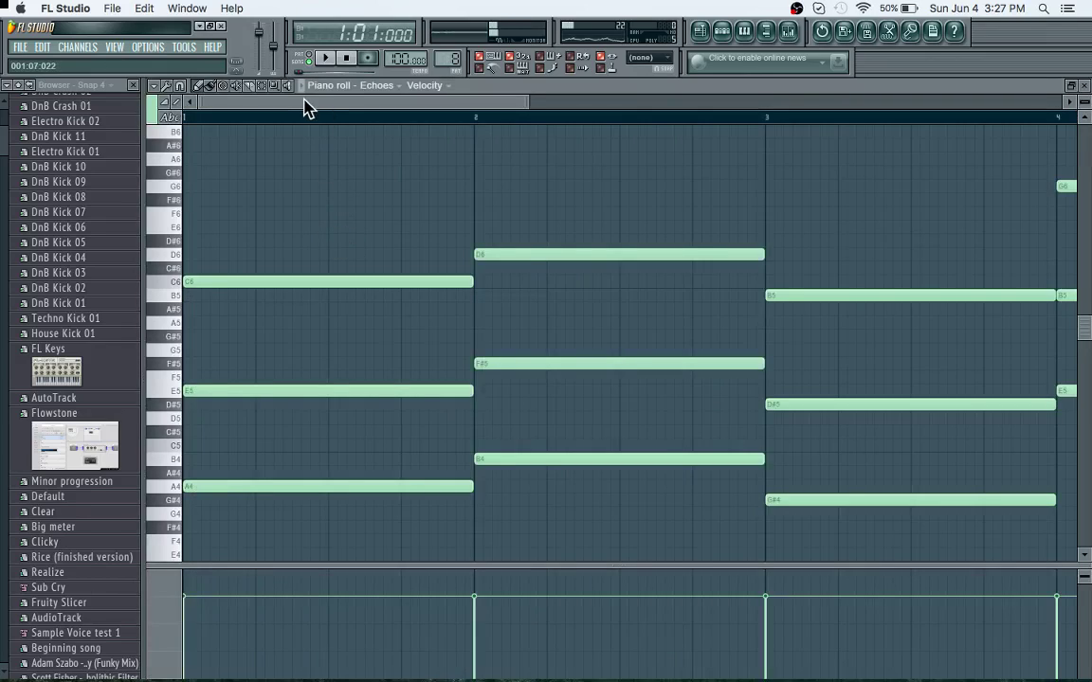
key("space")
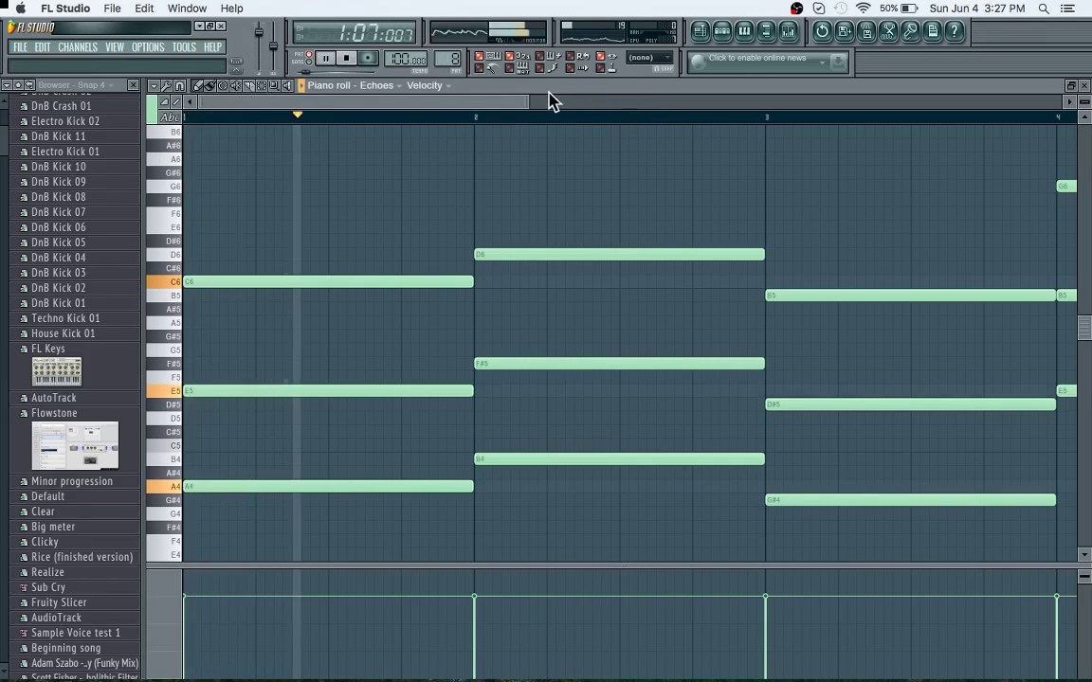
left_click_drag(529, 101, 700, 99)
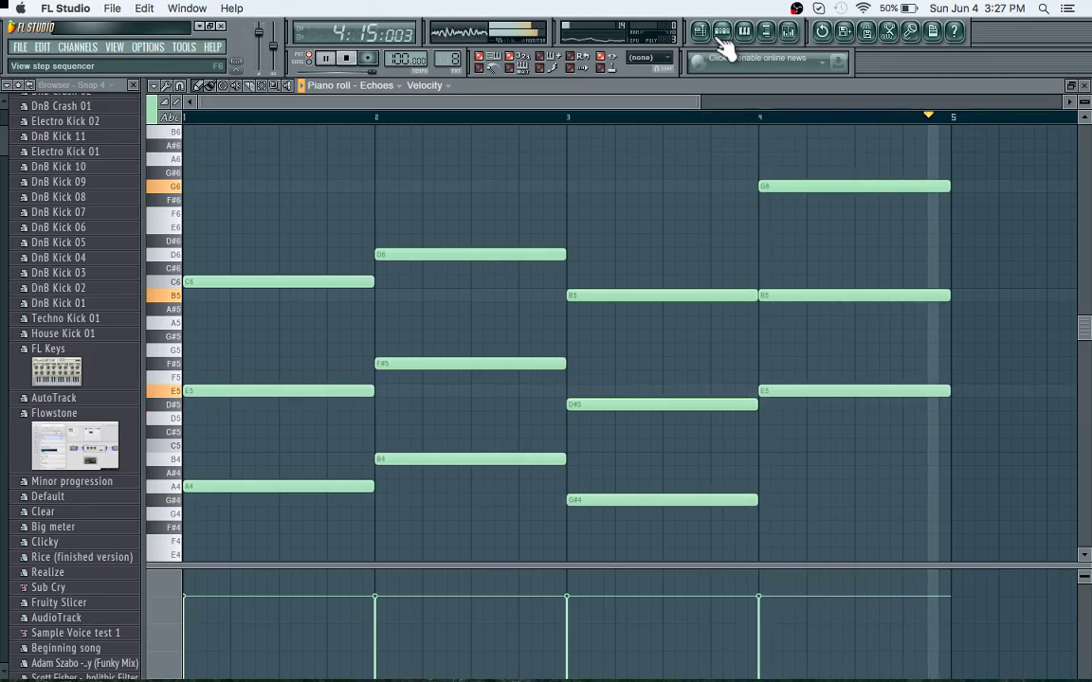
key("space")
Place a 2nd melody clip on playlist Track 8 starting at bar 61 and unmute the track
key("F5")
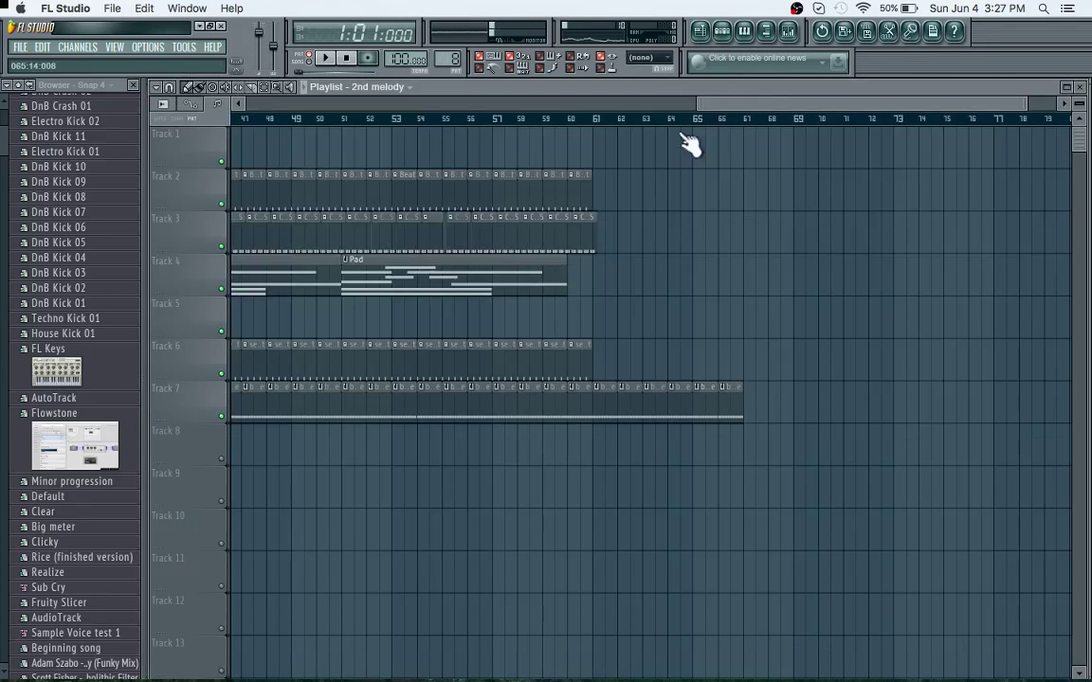
left_click(622, 445)
left_click_drag(623, 446, 619, 443)
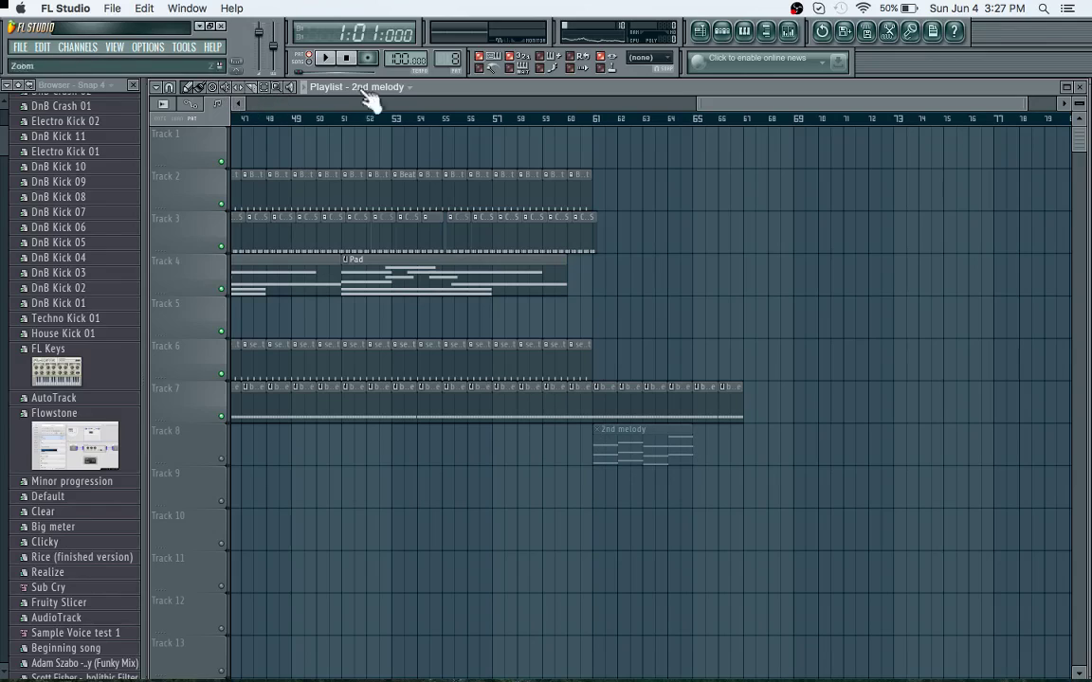
left_click_drag(1028, 103, 713, 138)
left_click_drag(701, 98, 839, 104)
left_click_drag(730, 458, 713, 460)
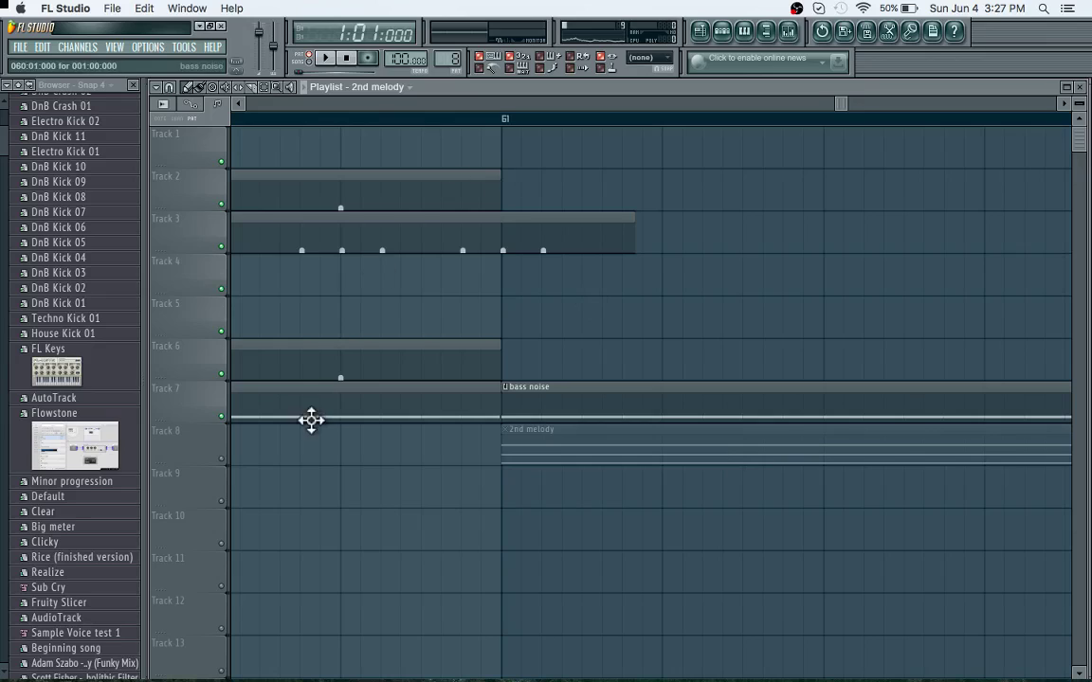
left_click(220, 457)
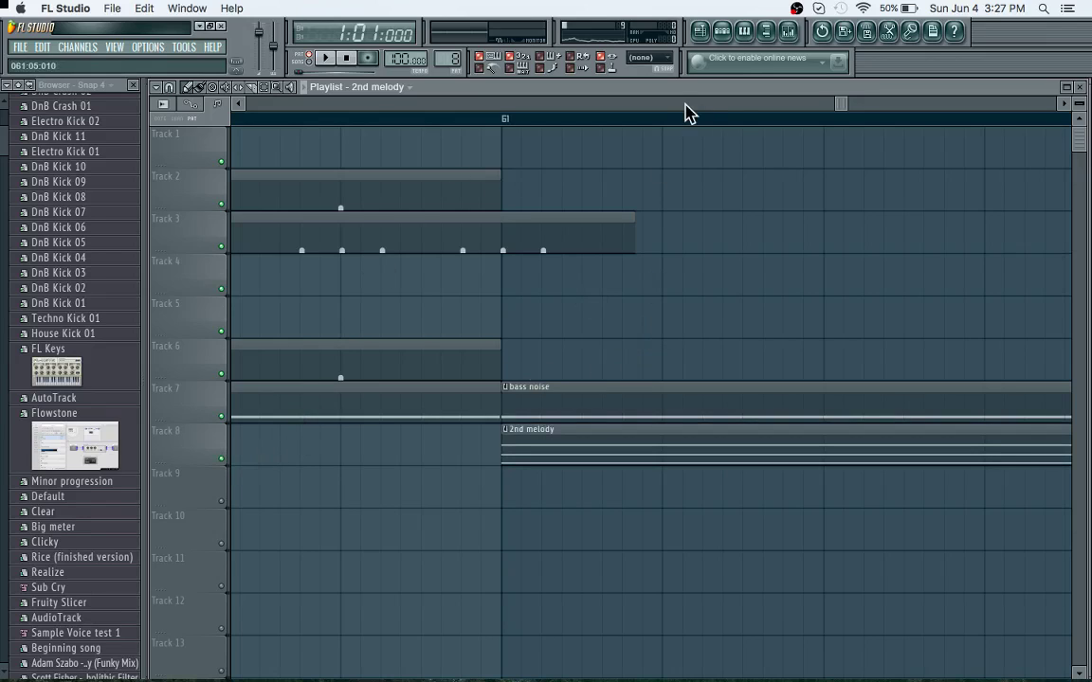
Play the arrangement from bars 57, 54 and 53 to check the lead-in to the 2nd melody clip, and stop playback
left_click_drag(838, 103, 572, 141)
left_click(958, 121)
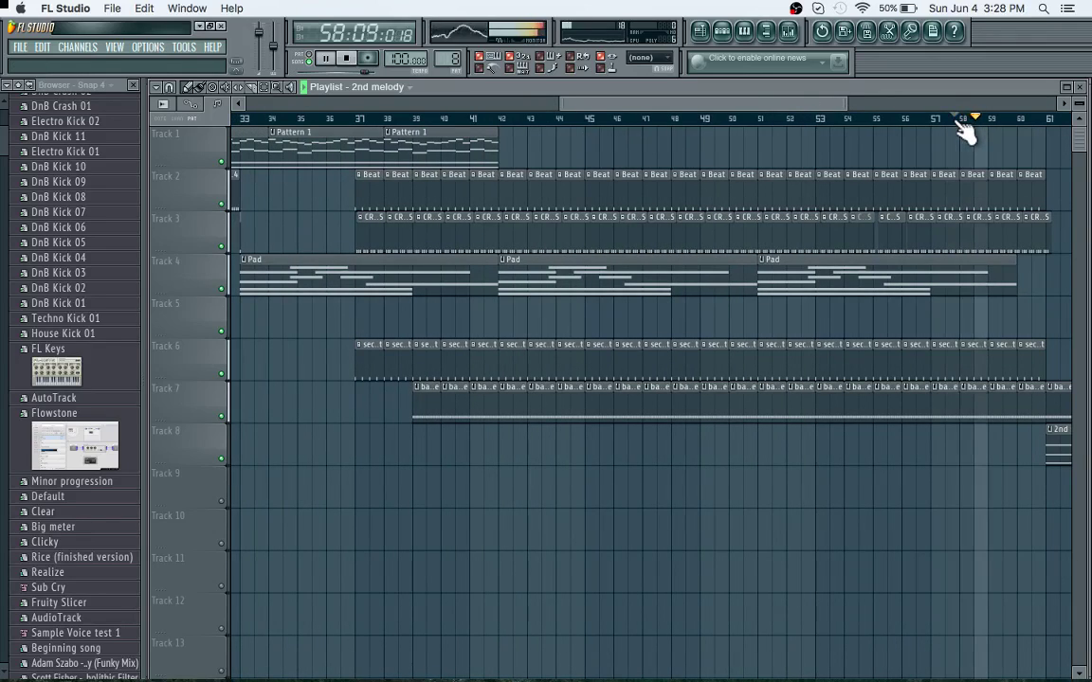
left_click(868, 120)
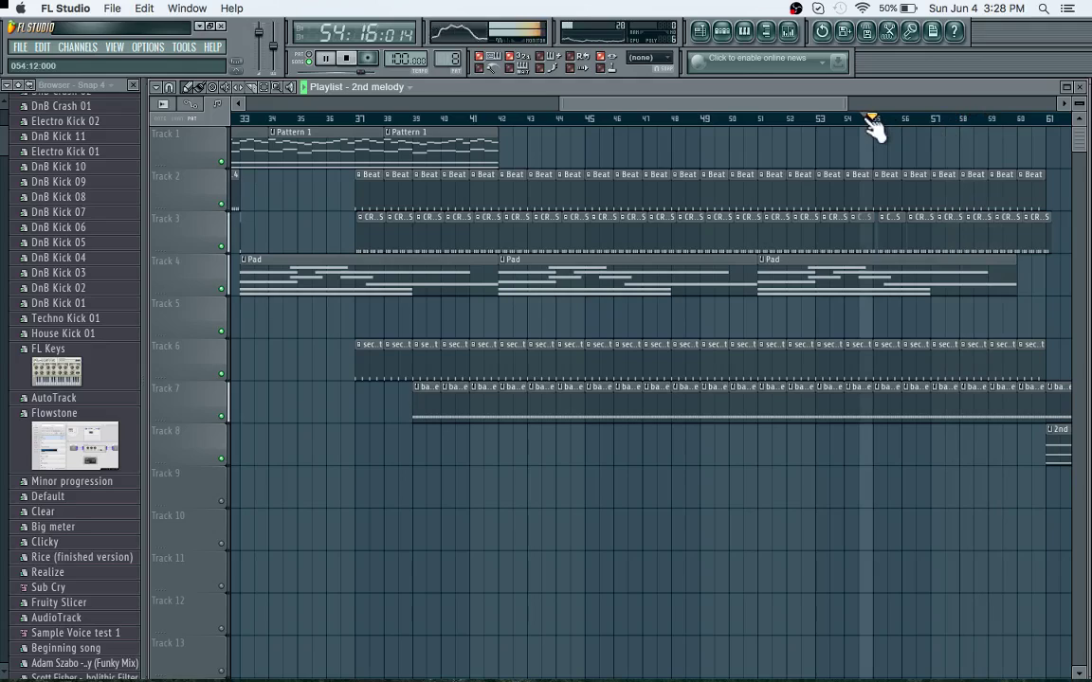
left_click(831, 120)
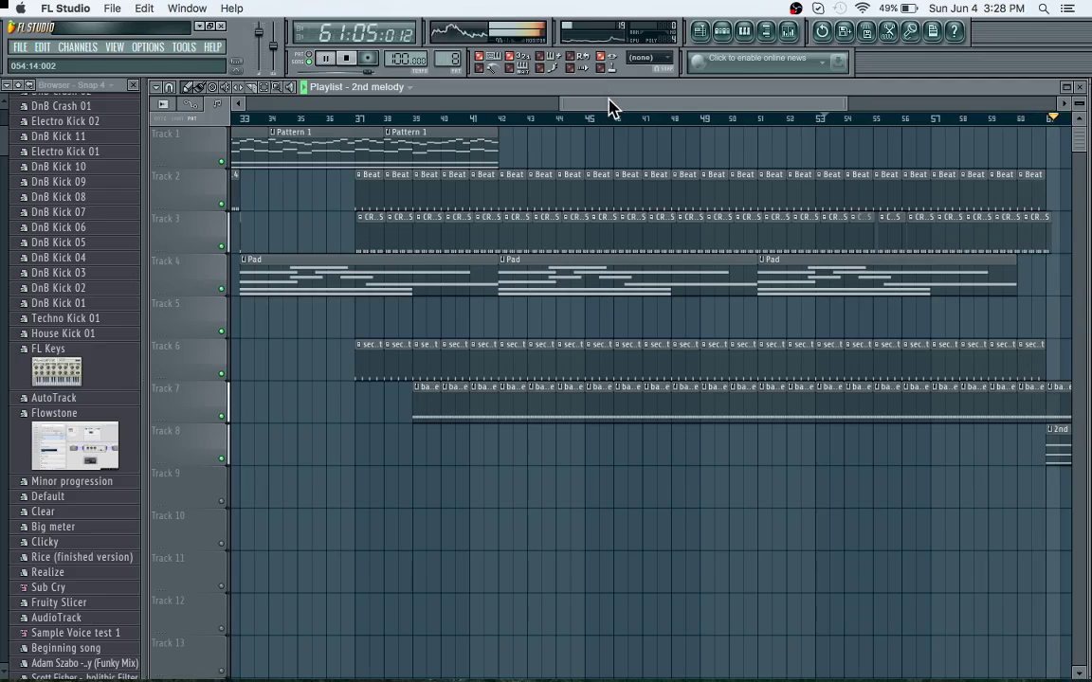
left_click_drag(628, 107, 775, 134)
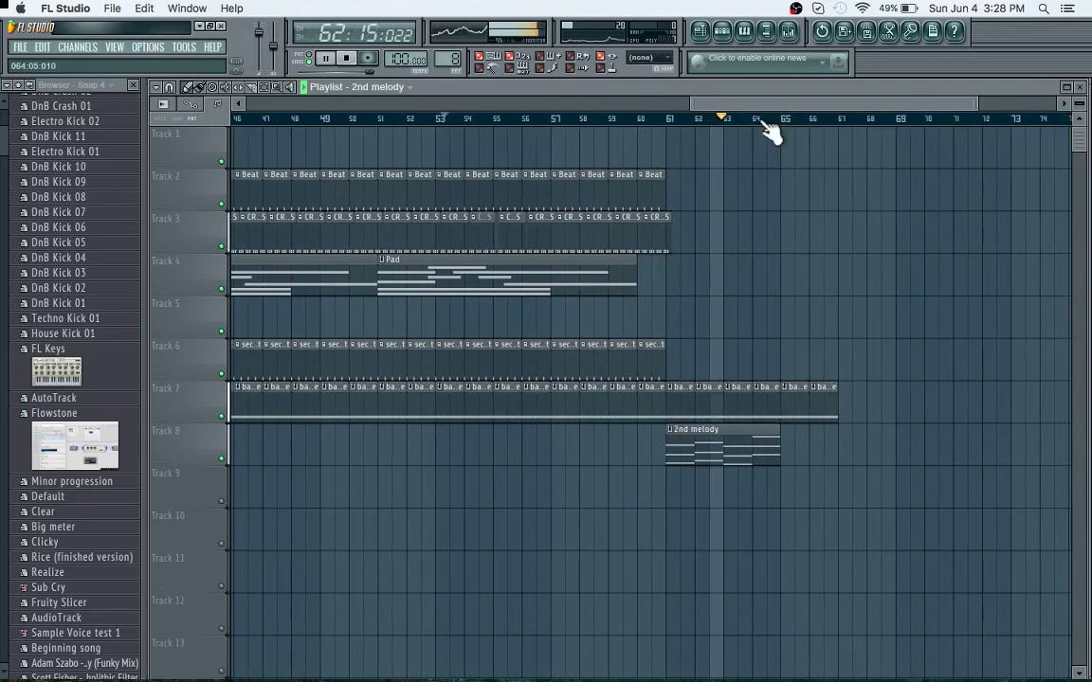
key("space")
Move the 2nd melody clip on Track 8 to bar 62 and play the transition from bar 61
left_click_drag(743, 441, 771, 443)
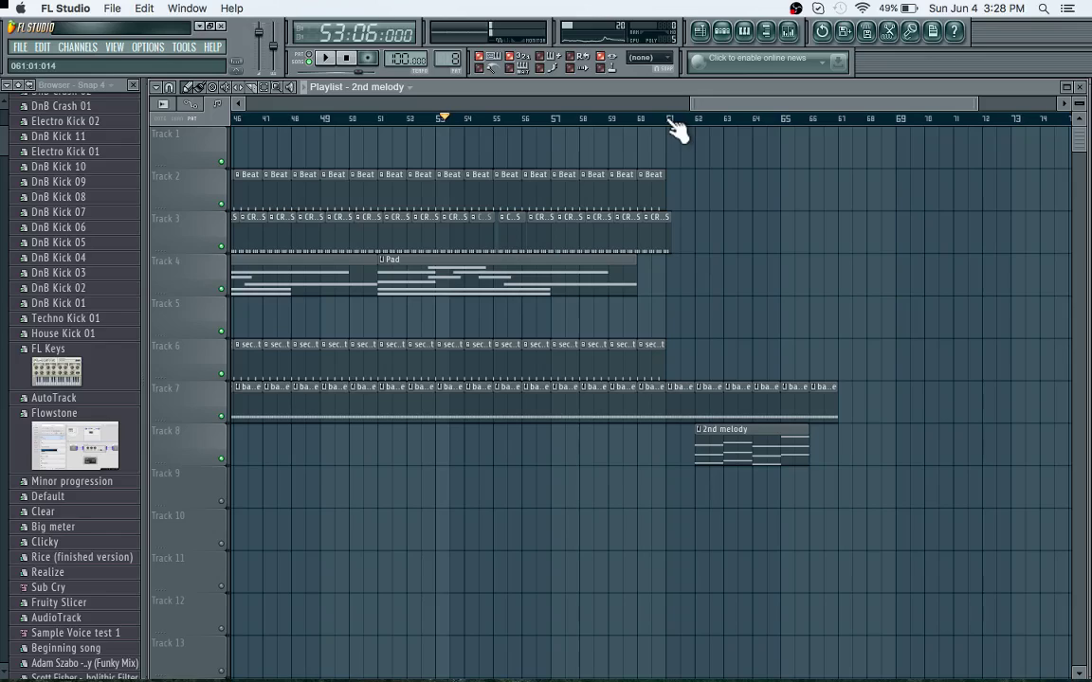
left_click(673, 121)
key("space")
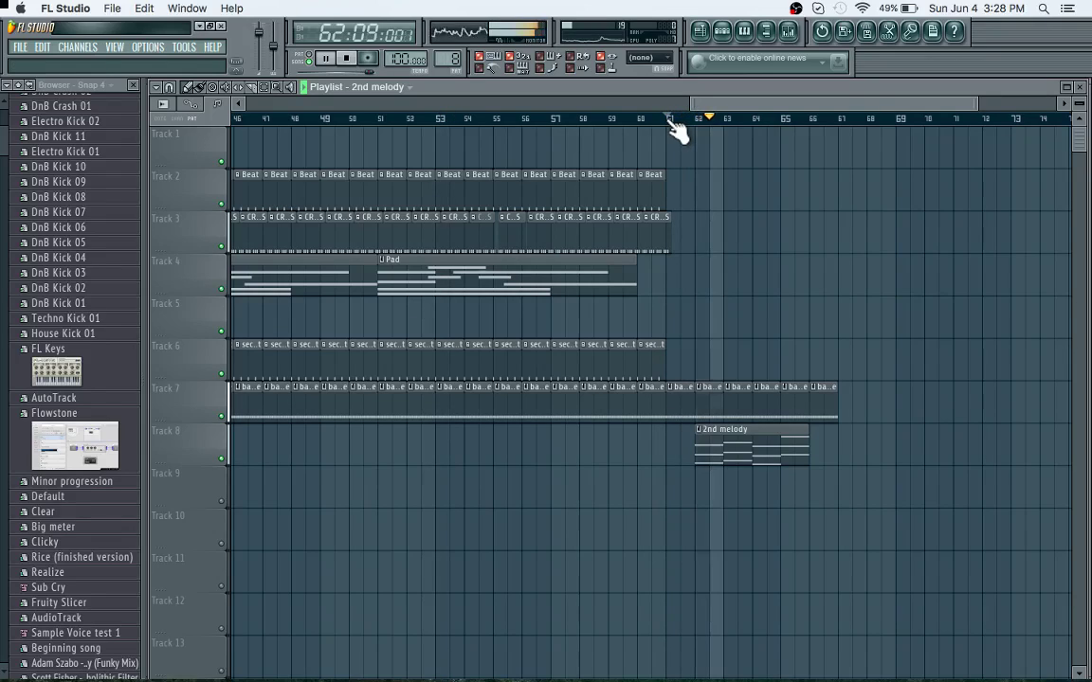
Add two more 2nd melody clips on Track 8, starting at bars 66 and 70
left_click_drag(966, 102, 925, 109)
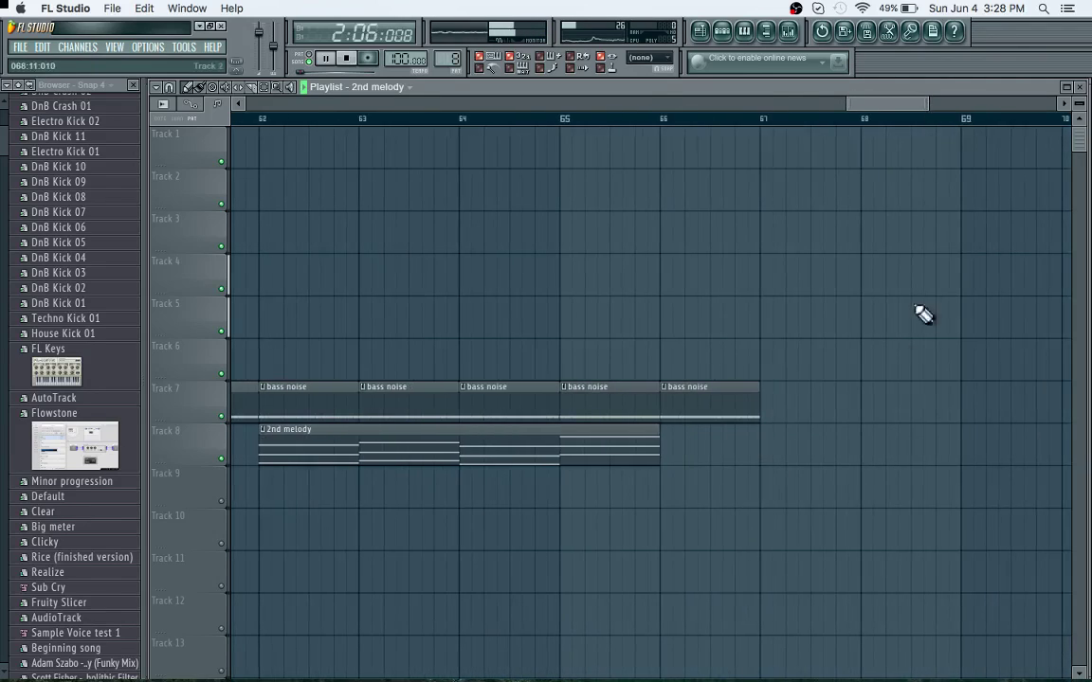
left_click(659, 448)
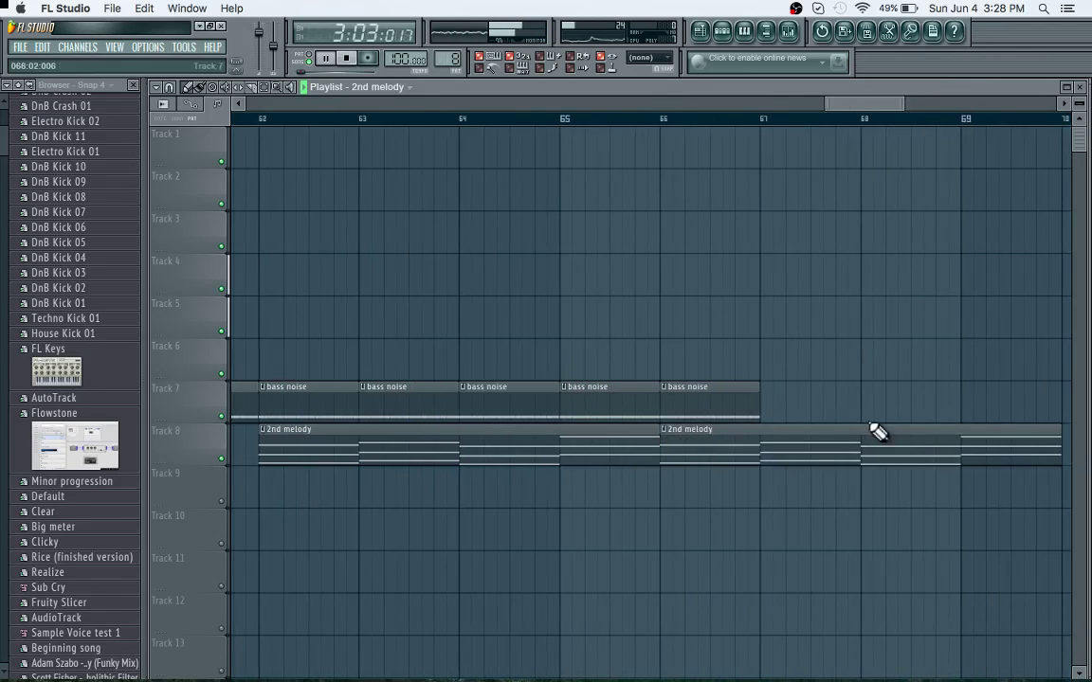
left_click_drag(867, 108, 905, 110)
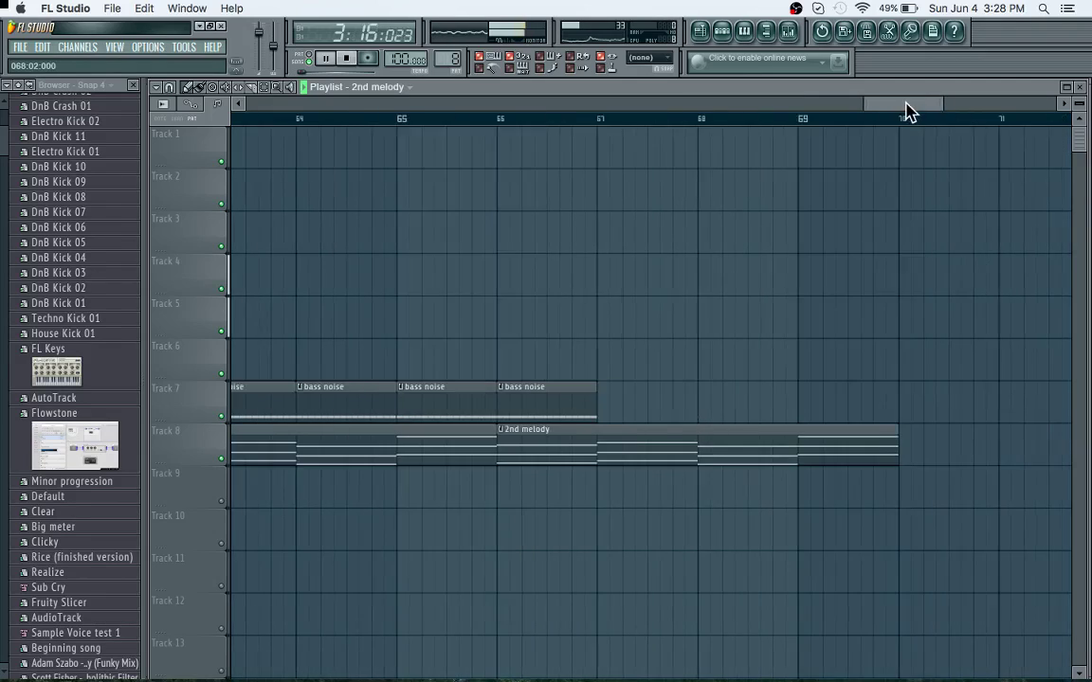
mouse_move(662, 435)
left_mouse_down()
mouse_move(684, 431)
mouse_move(672, 433)
left_mouse_up()
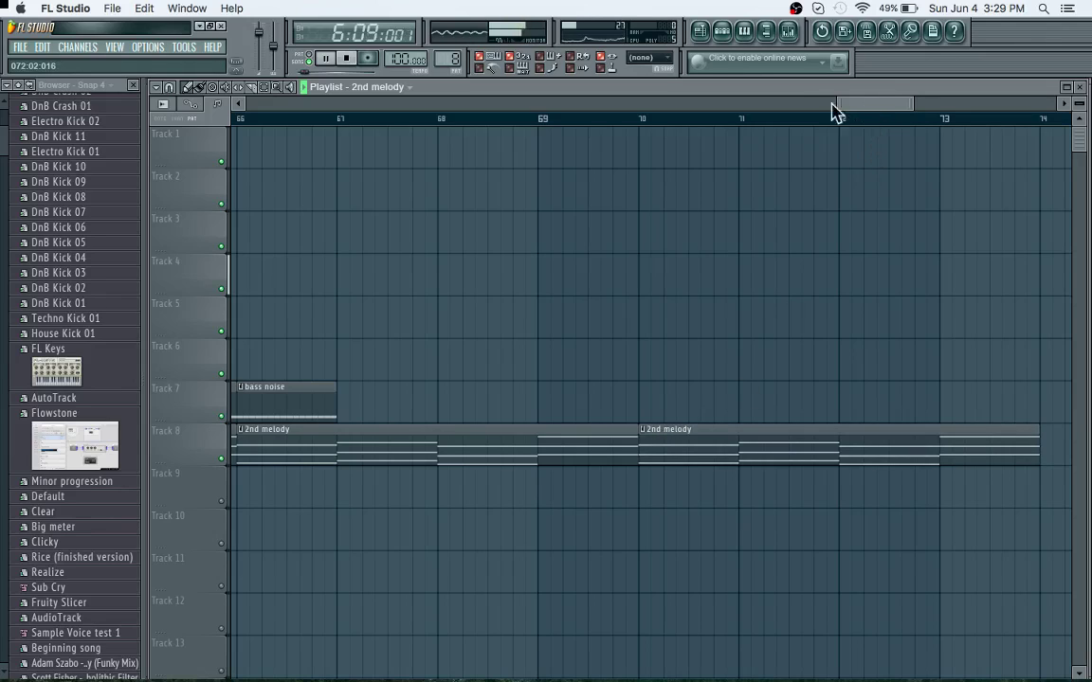
Replay the ending from bar 60, stop playback, and delete the first 2nd melody clip on Track 8
left_click_drag(839, 102, 235, 101)
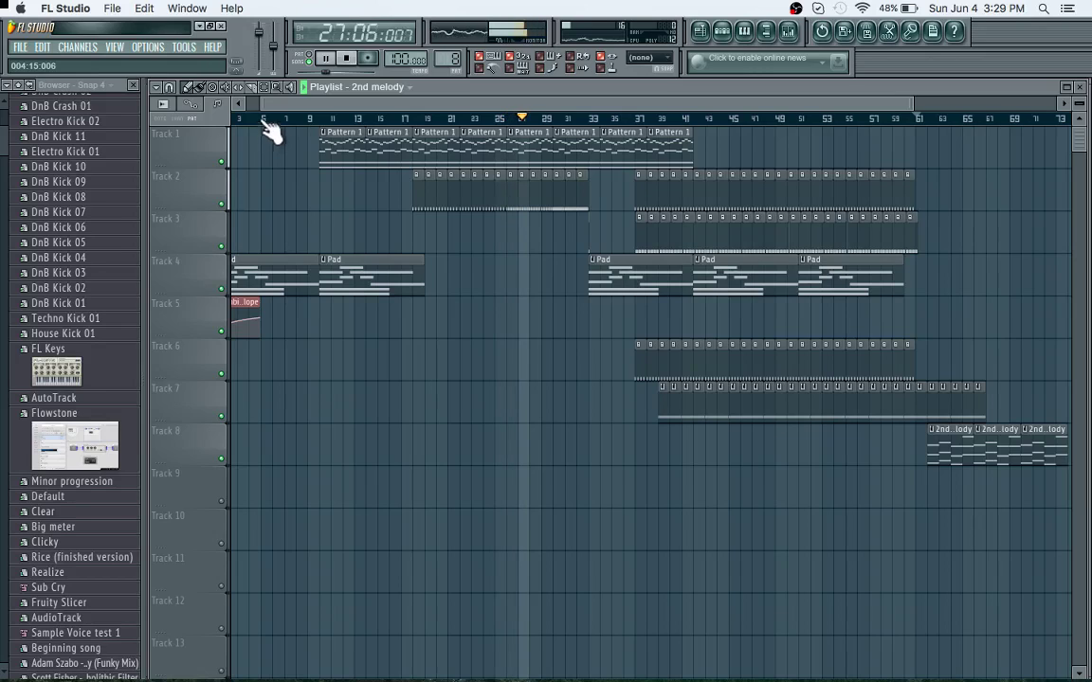
left_click_drag(915, 103, 1085, 141)
left_click_drag(231, 102, 214, 104)
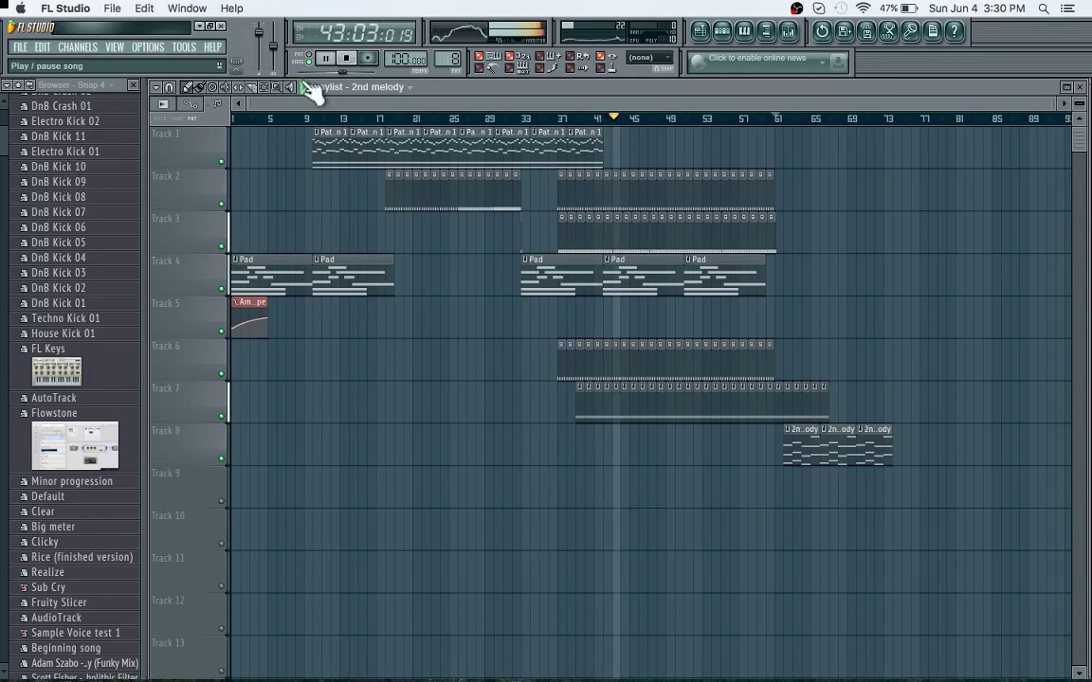
left_click(773, 120)
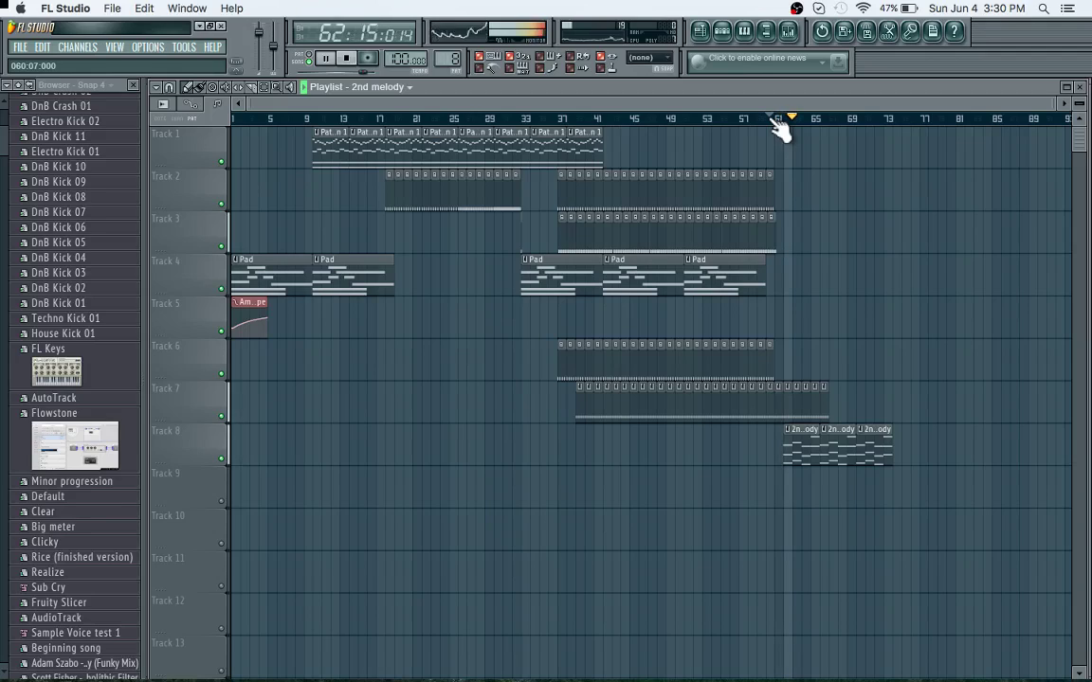
key("space")
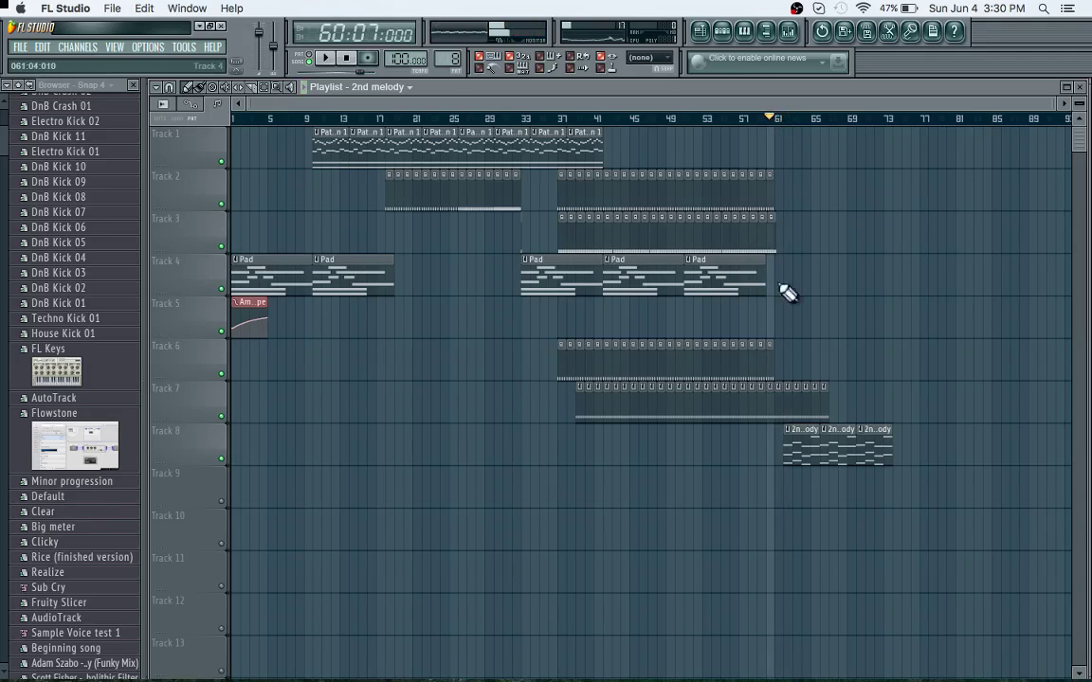
right_click(809, 461)
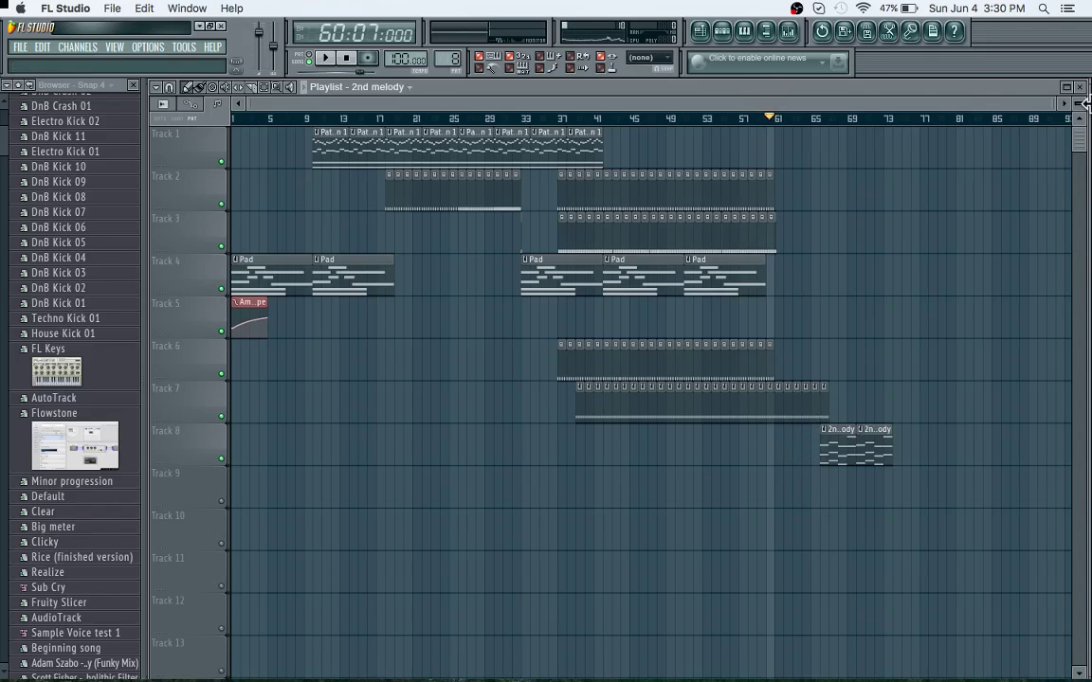
Copy the bass noise clip on Track 7 to bars 67, 68 and 69, extending the row over the 2nd melody
left_click_drag(1065, 104, 232, 171)
left_click_drag(249, 107, 872, 180)
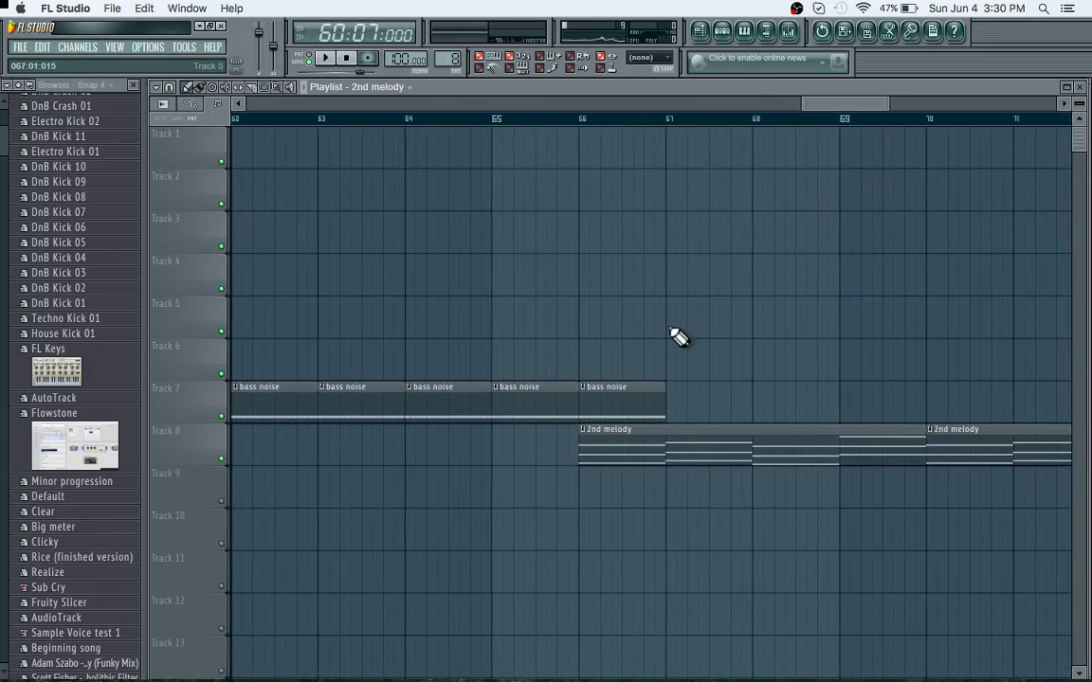
left_click(637, 386)
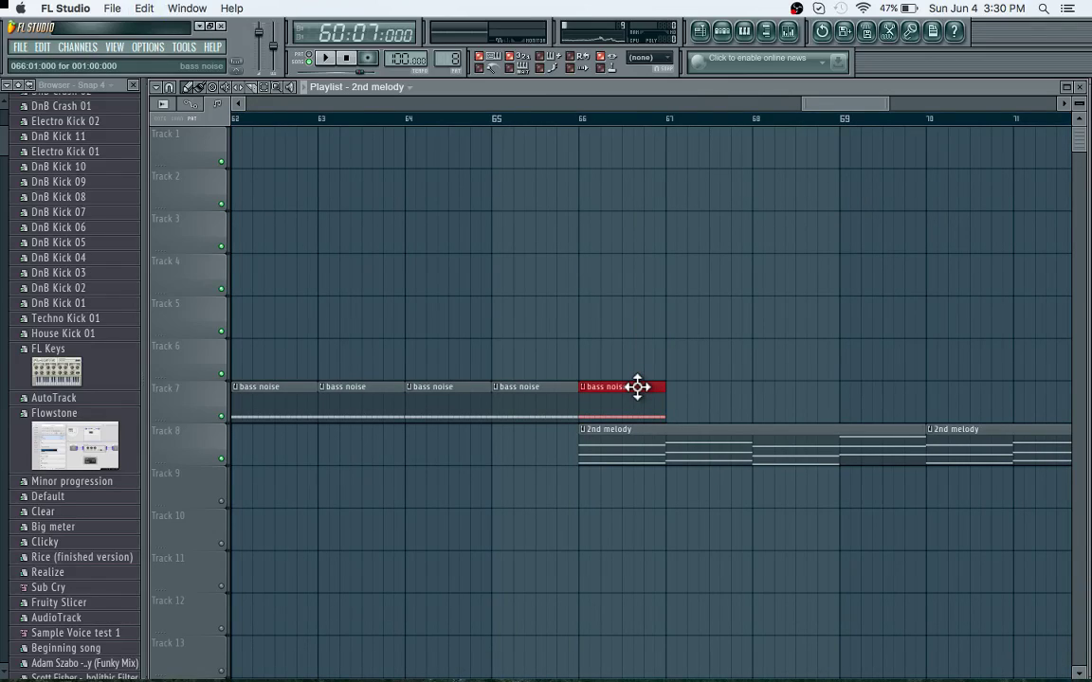
left_click(363, 396)
left_click_drag(363, 396, 690, 415)
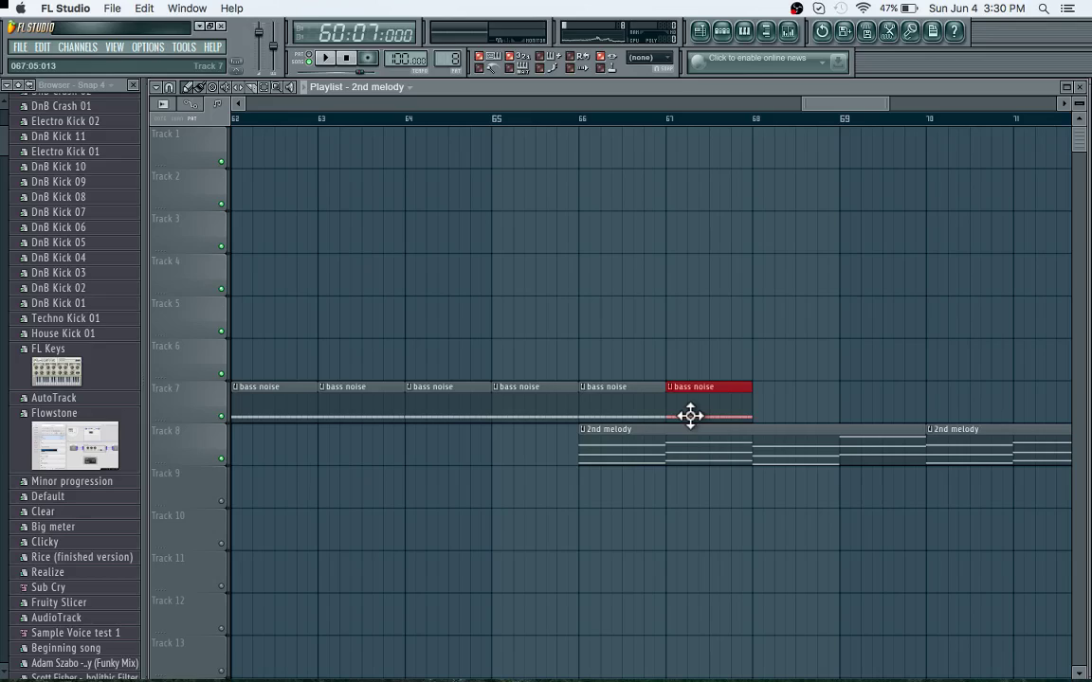
left_click_drag(356, 406, 792, 435)
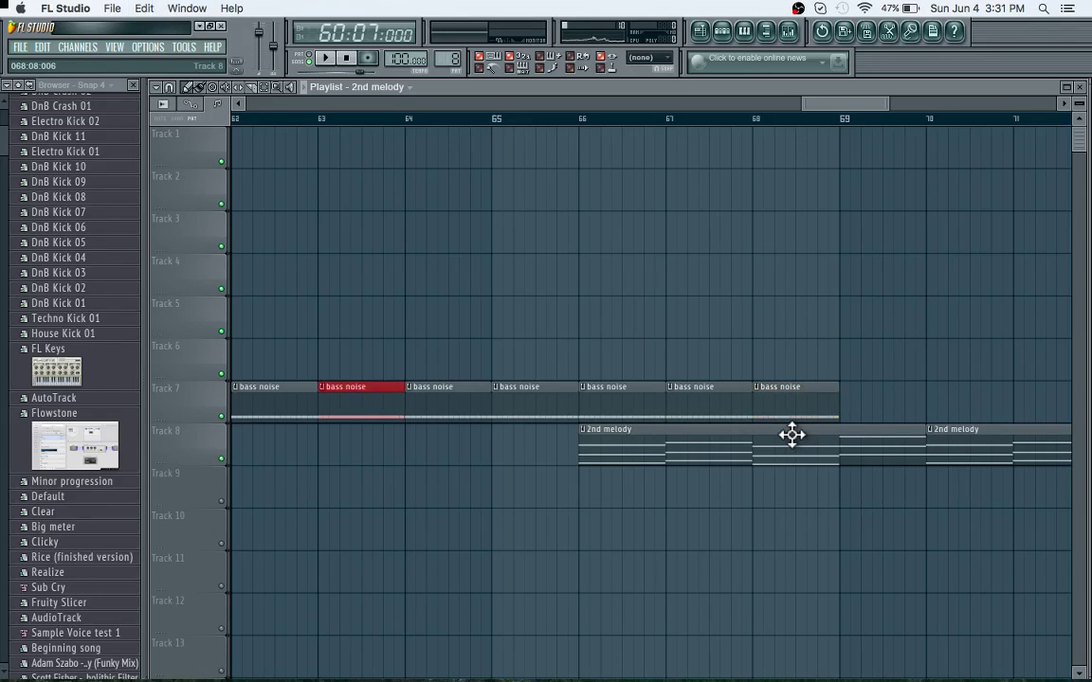
left_click_drag(332, 406, 855, 421)
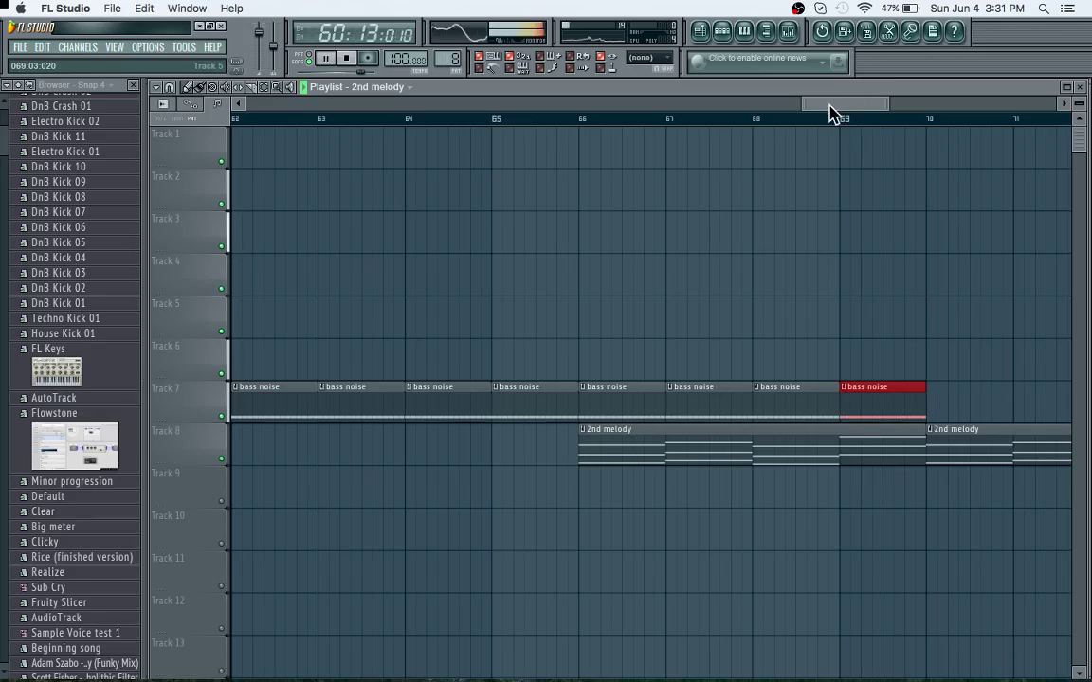
Select both 2nd melody clips on Track 8, move them to start at bars 67 and 71, and follow the playback through their end
mouse_move(827, 107)
left_mouse_down()
mouse_move(763, 114)
mouse_move(809, 122)
mouse_move(817, 101)
mouse_move(837, 101)
left_mouse_up()
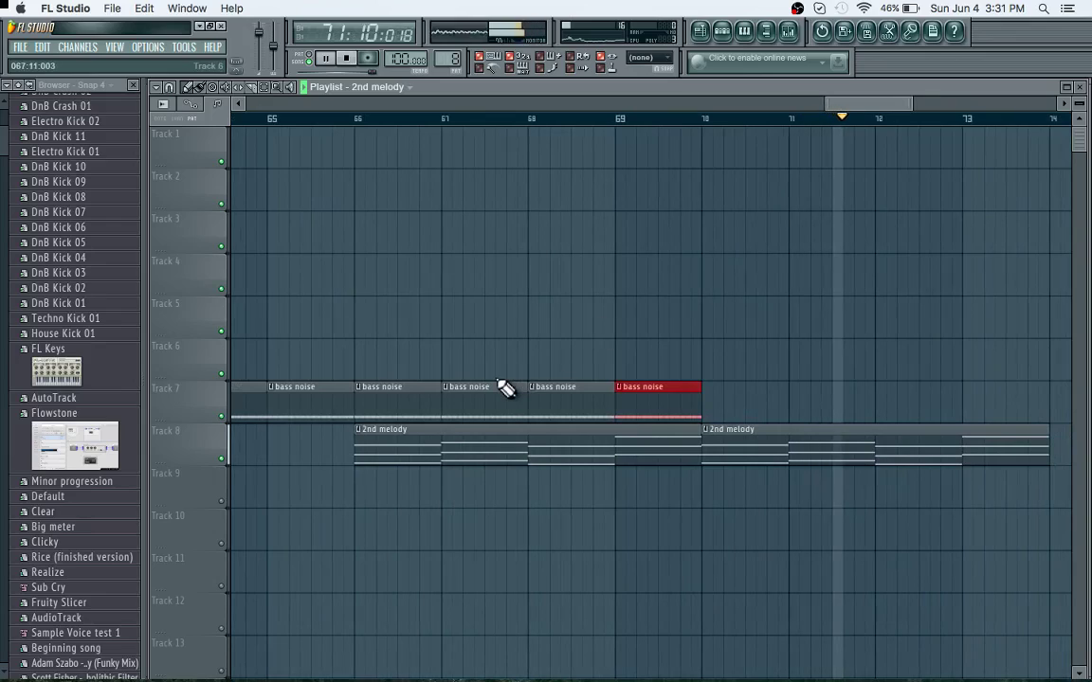
left_click_drag(439, 567, 820, 472)
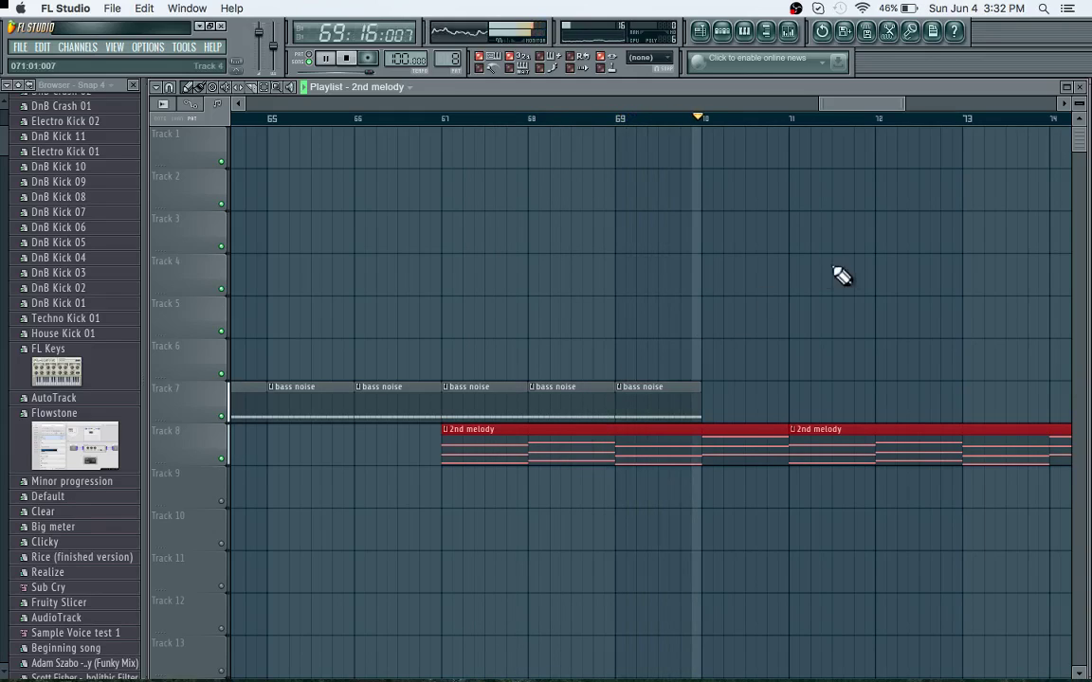
left_click_drag(839, 112, 858, 112)
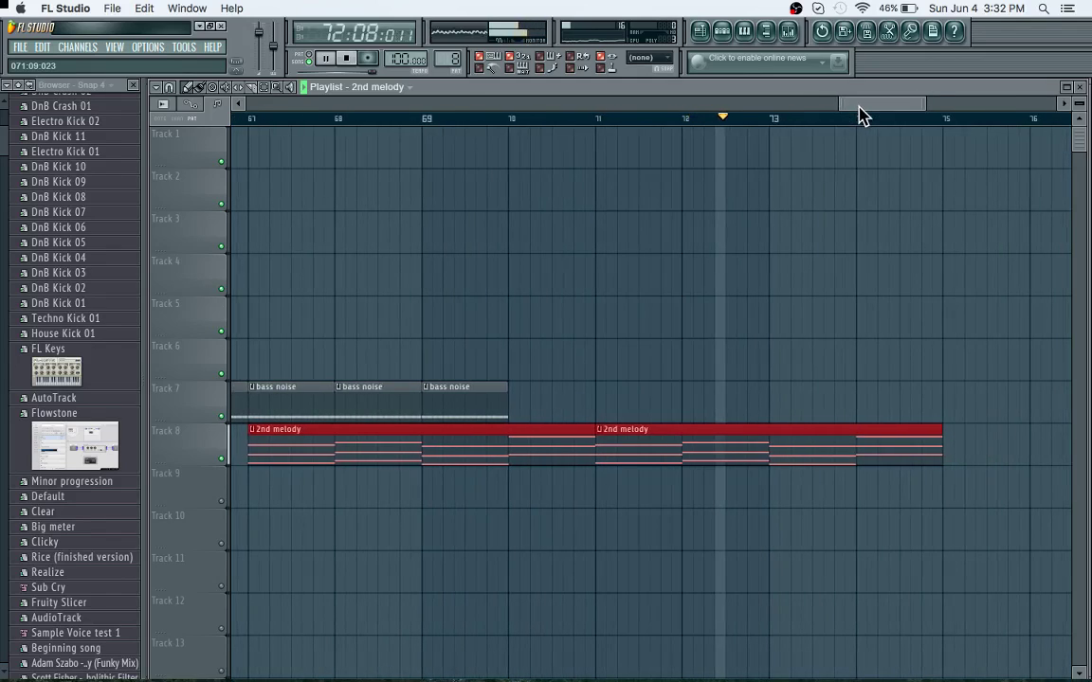
left_click_drag(858, 108, 883, 118)
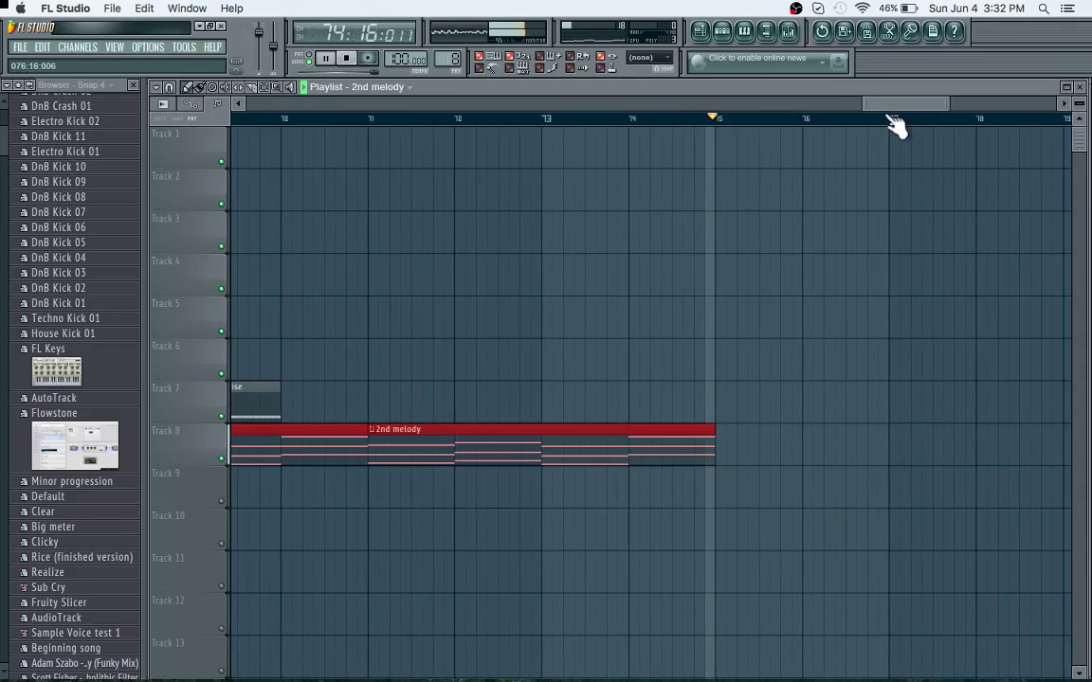